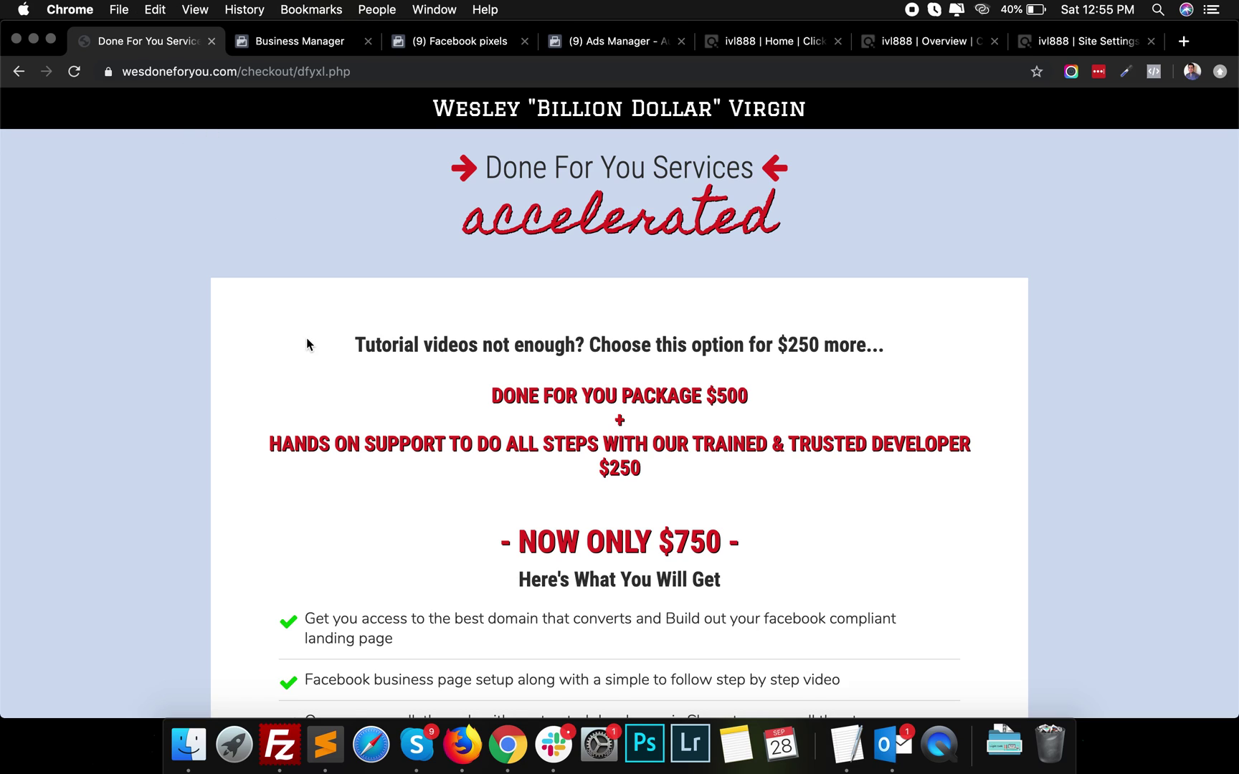
Show the Business Manager home page and copy the PK Official ad account ID
click(264, 43)
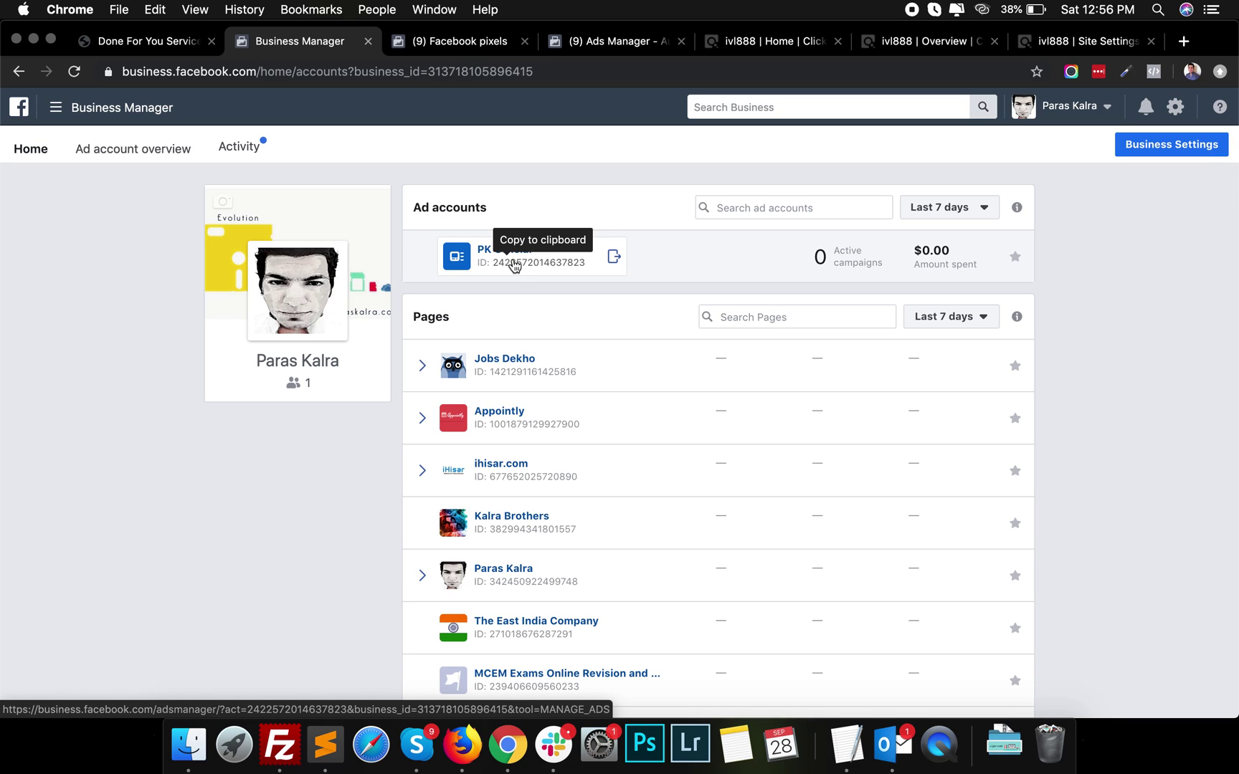
click(521, 267)
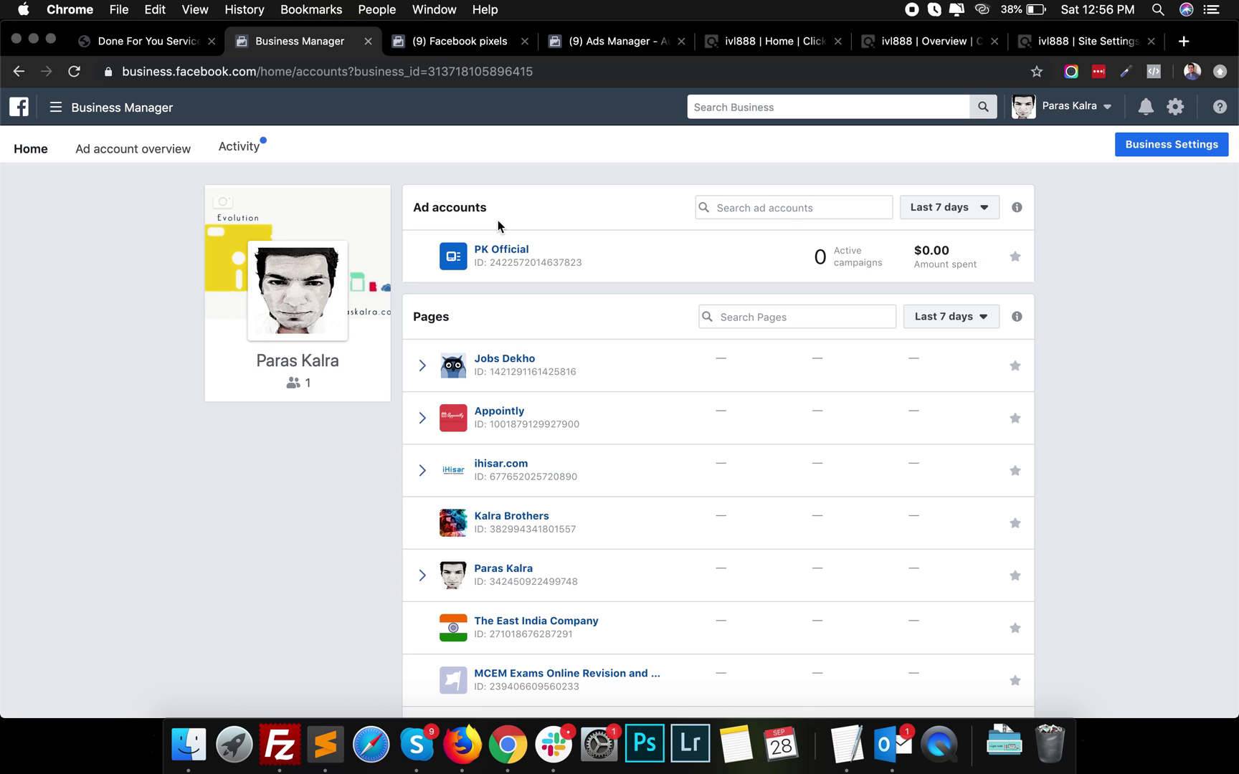
From the Pixels data sources page, start adding a new Facebook pixel
click(56, 114)
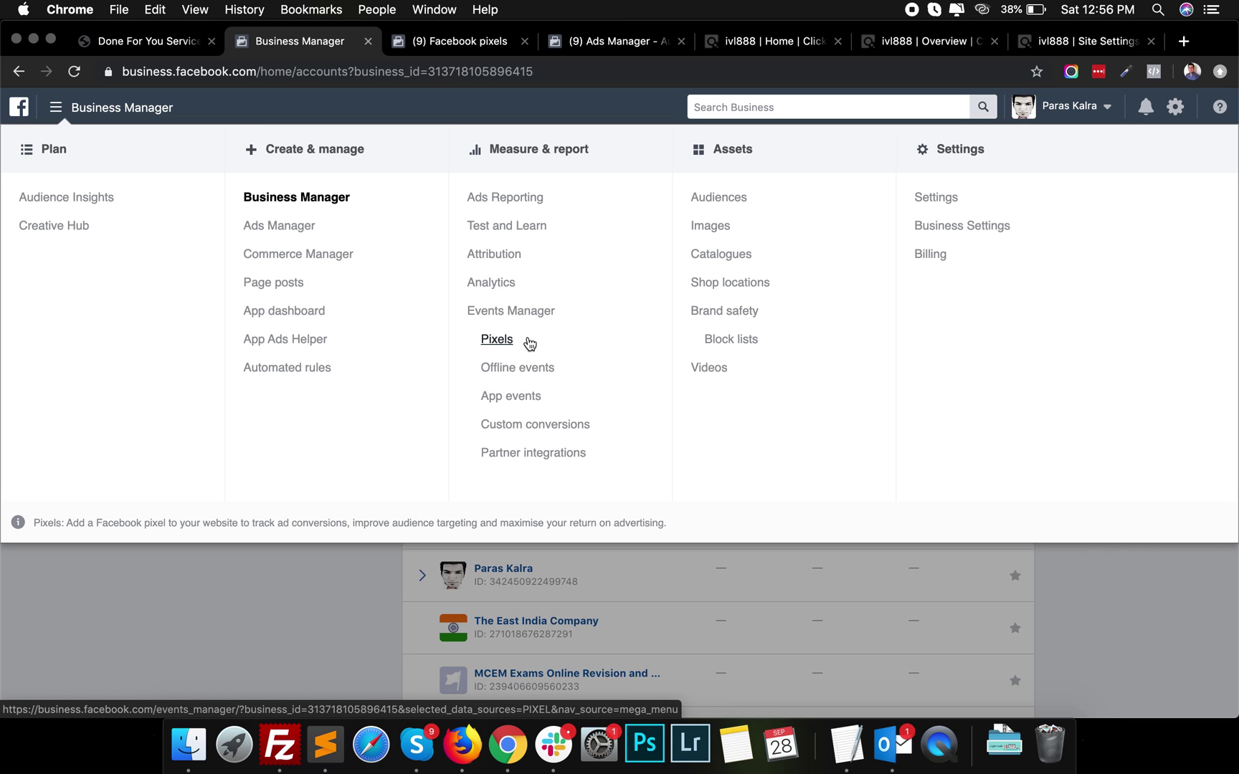
click(449, 43)
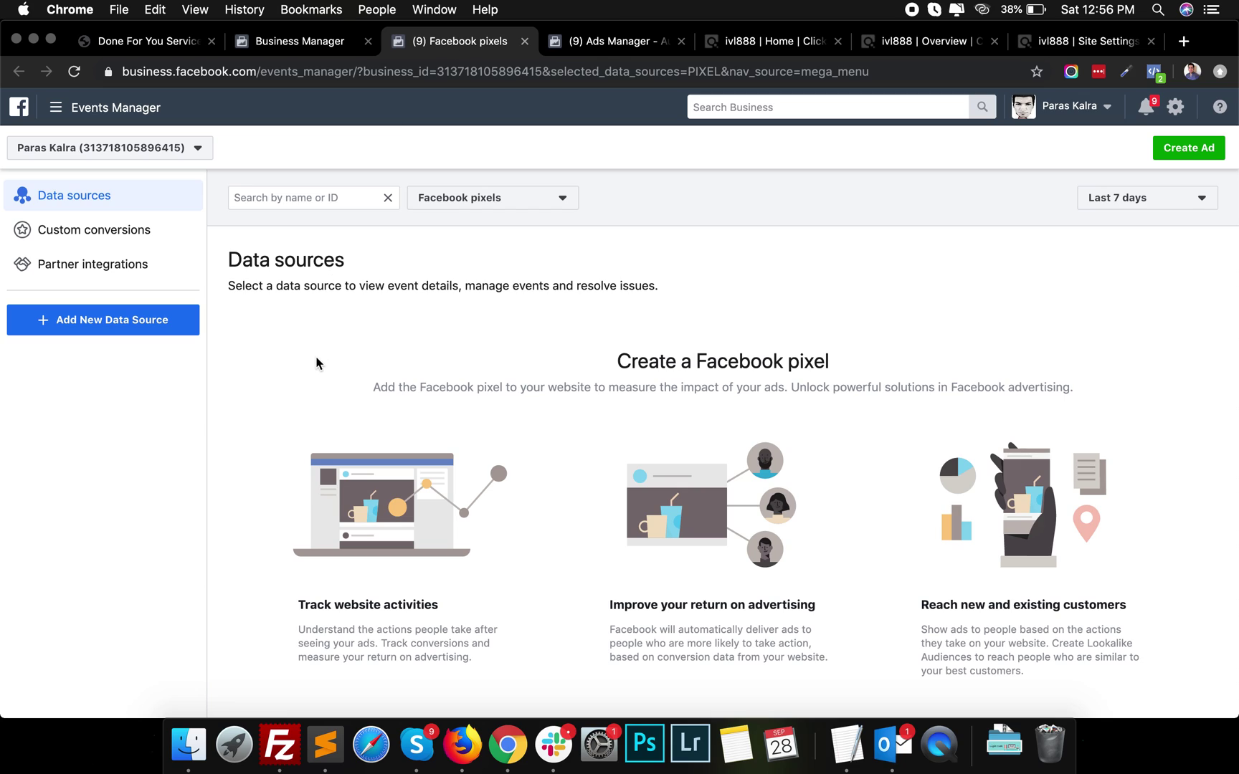
click(122, 331)
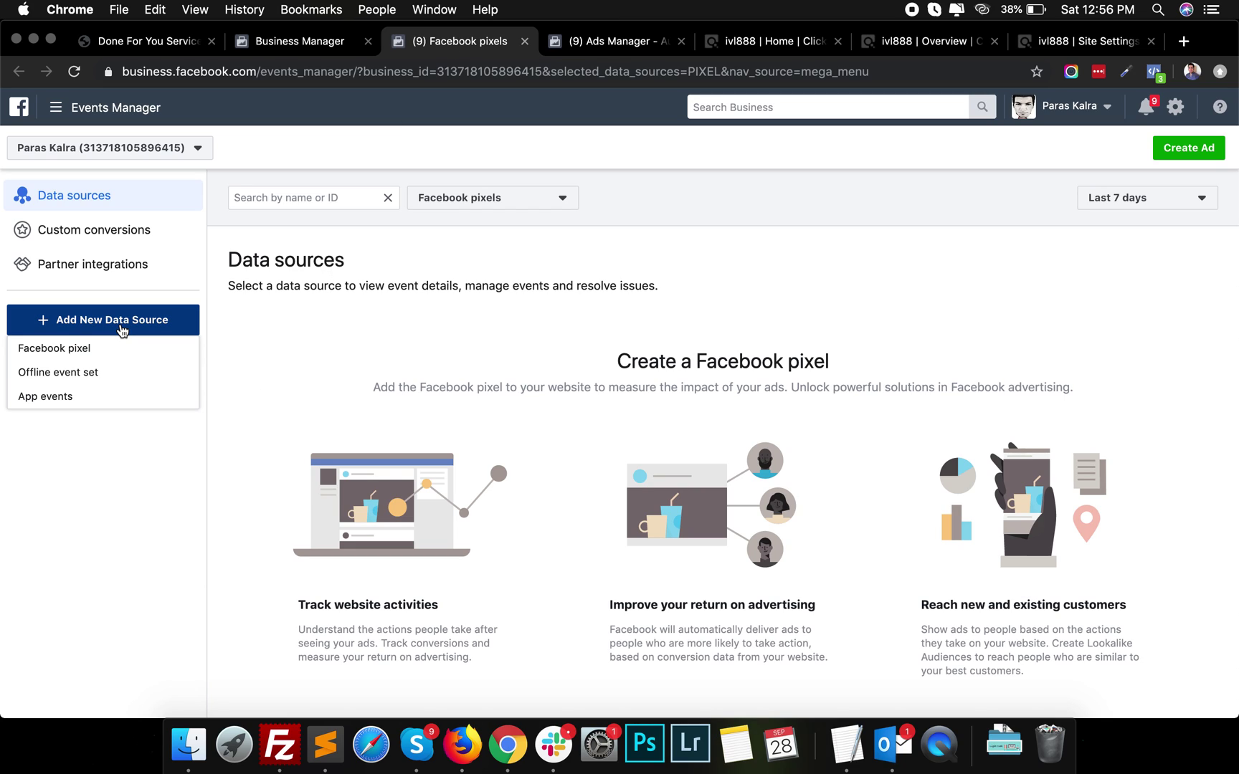
click(48, 349)
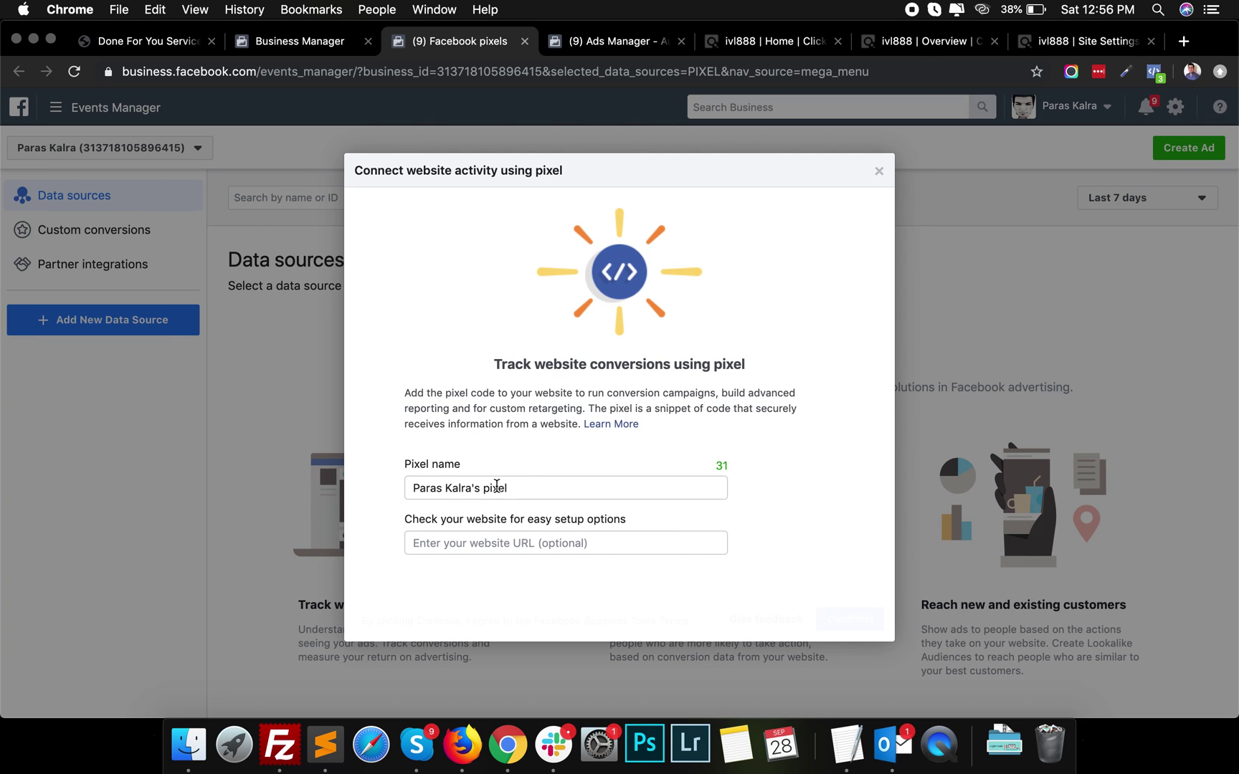
click(405, 492)
key(super+a)
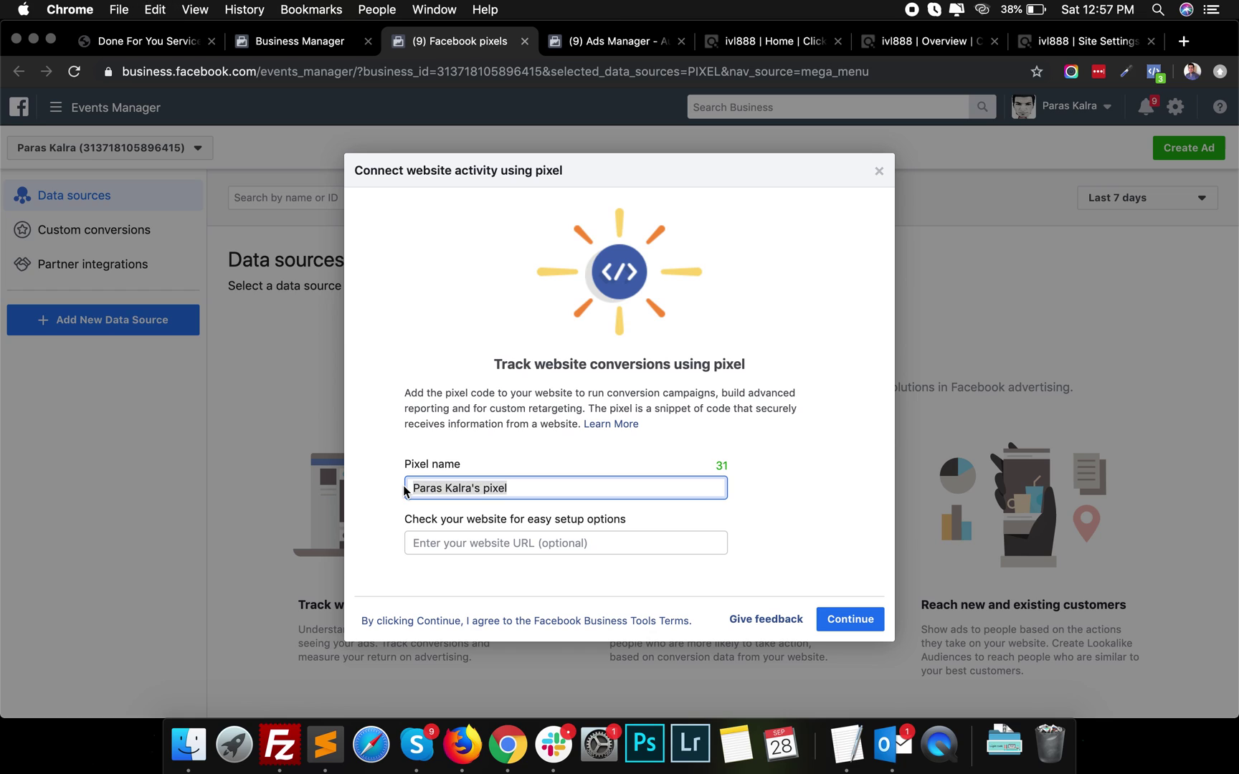
text(Your Pixel)
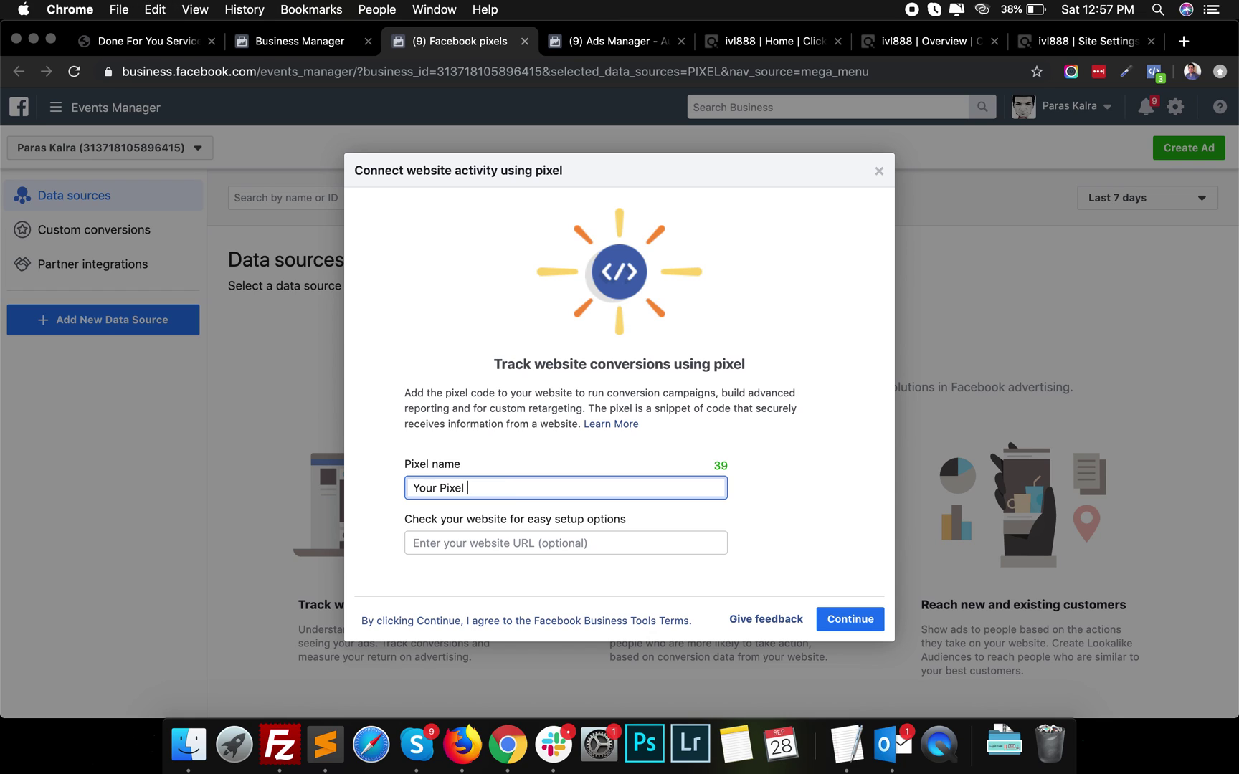
text( NAme)
key(BackSpace)
key(BackSpace)
key(BackSpace)
text(ame)
key(Tab)
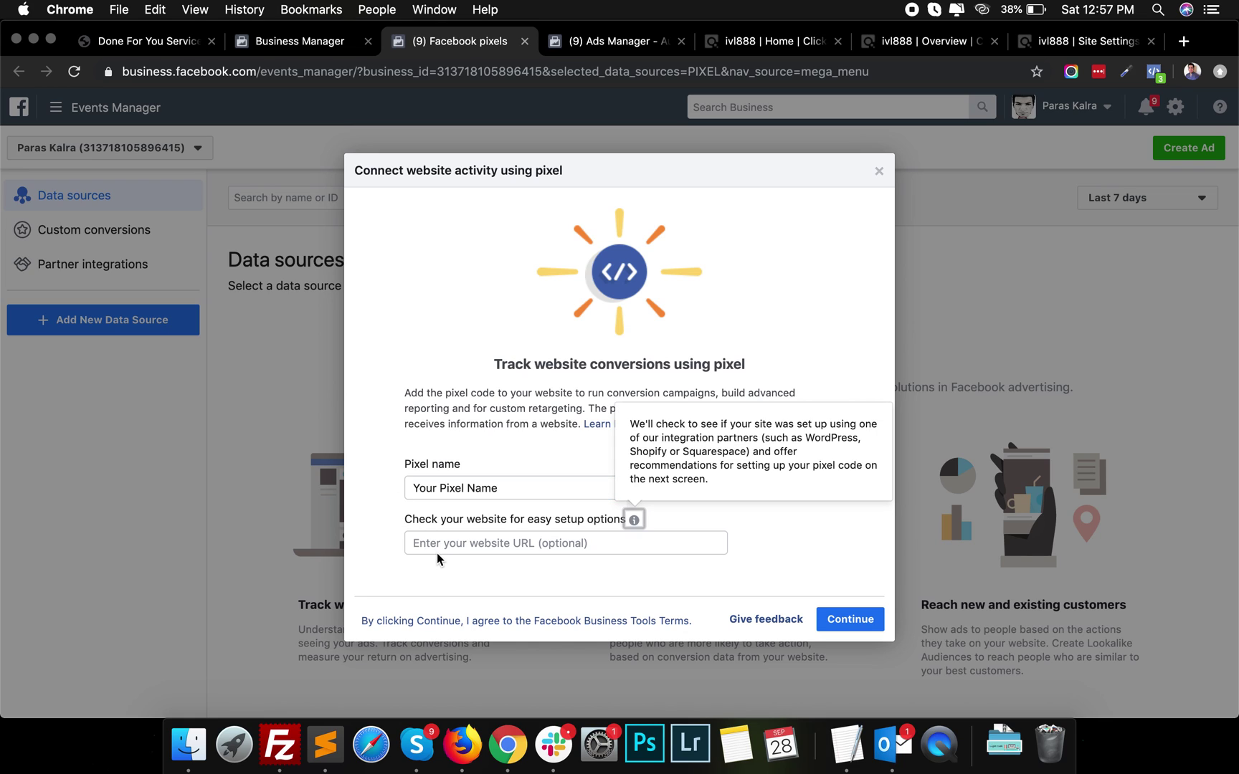
click(447, 548)
text(www.)
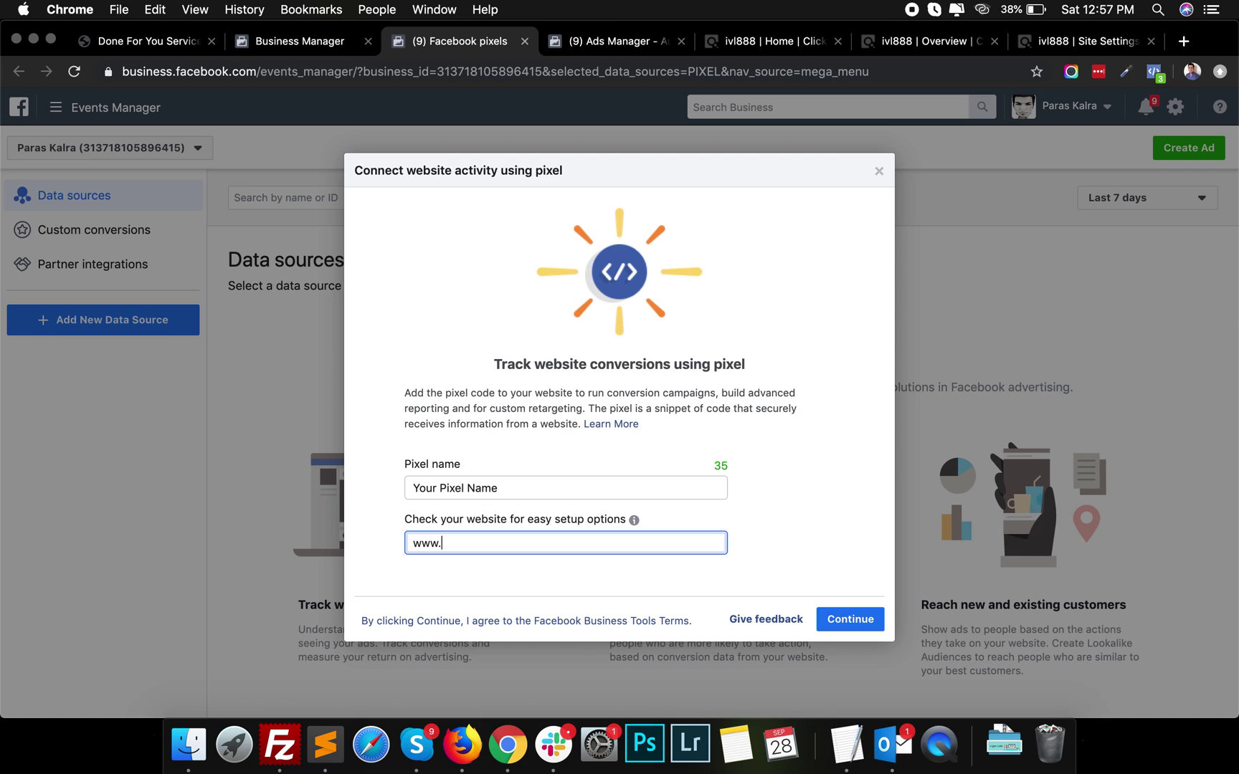
text(paraskalra)
text(.com)
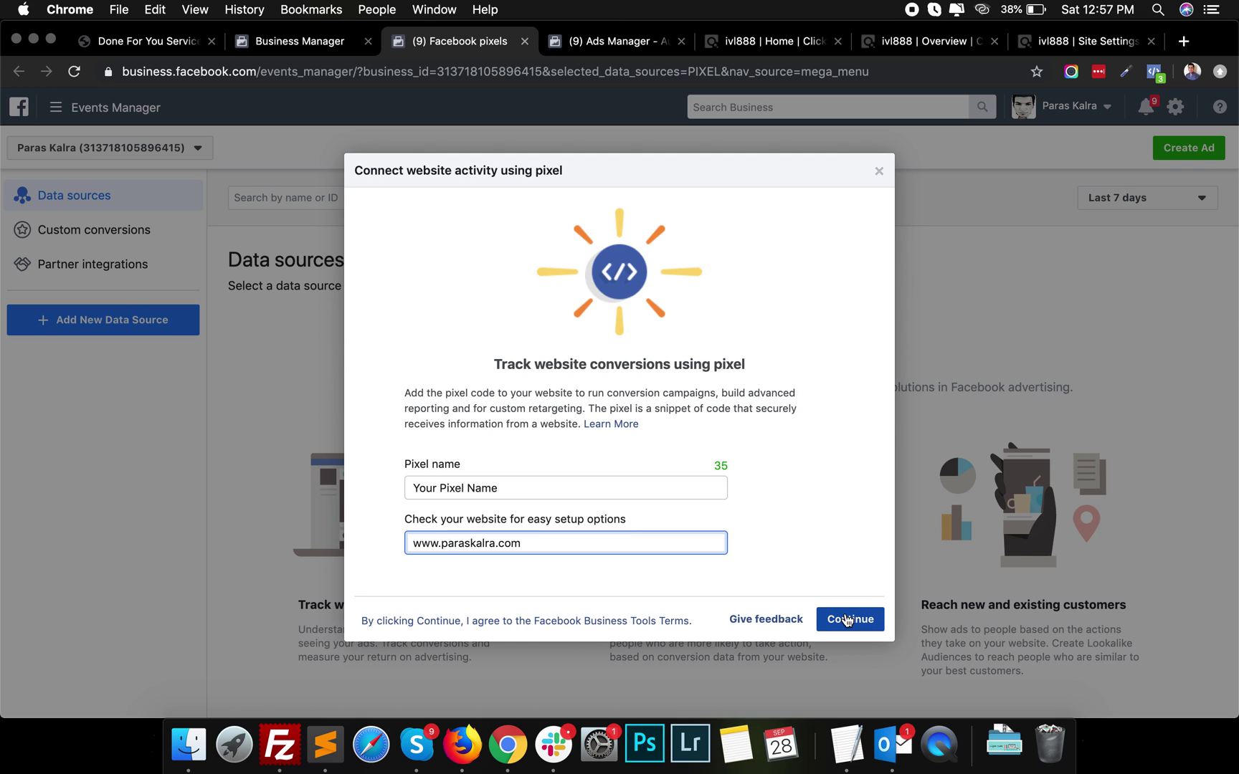
Create 'Your Pixel Name', pick manual code installation, and copy its base code
click(845, 615)
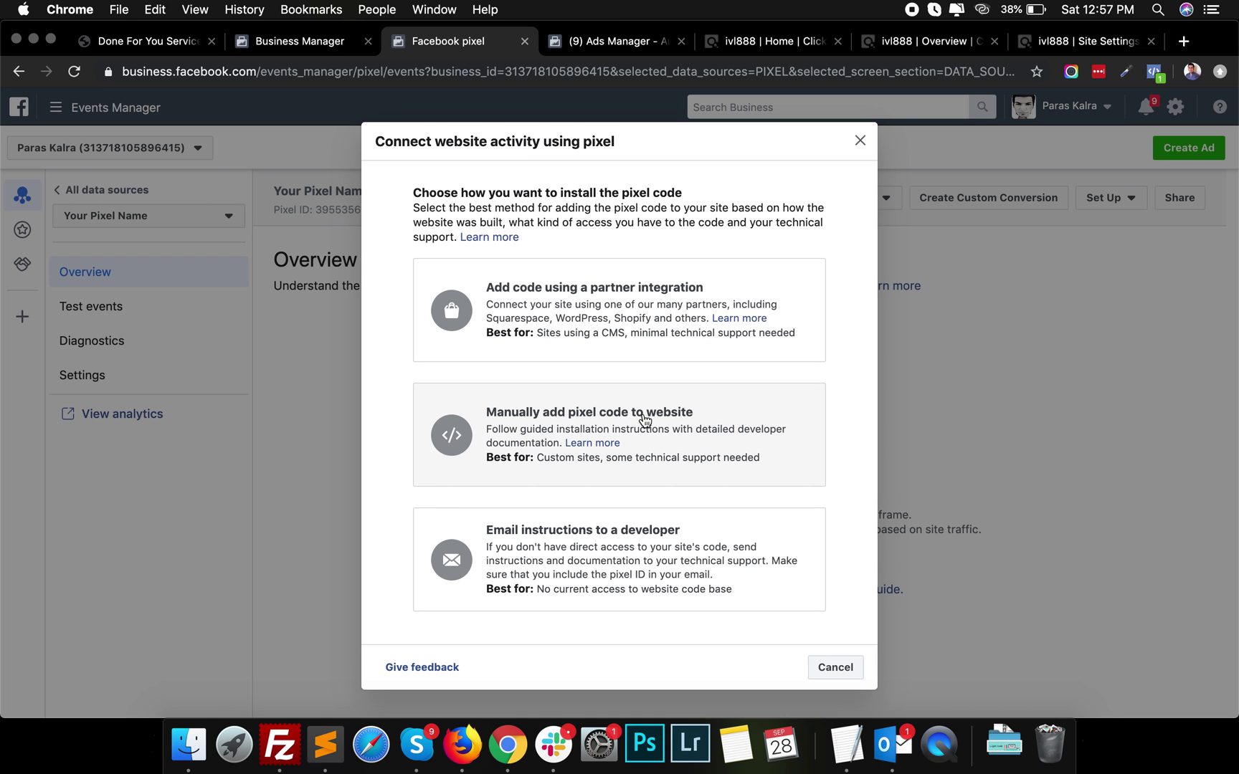
click(643, 414)
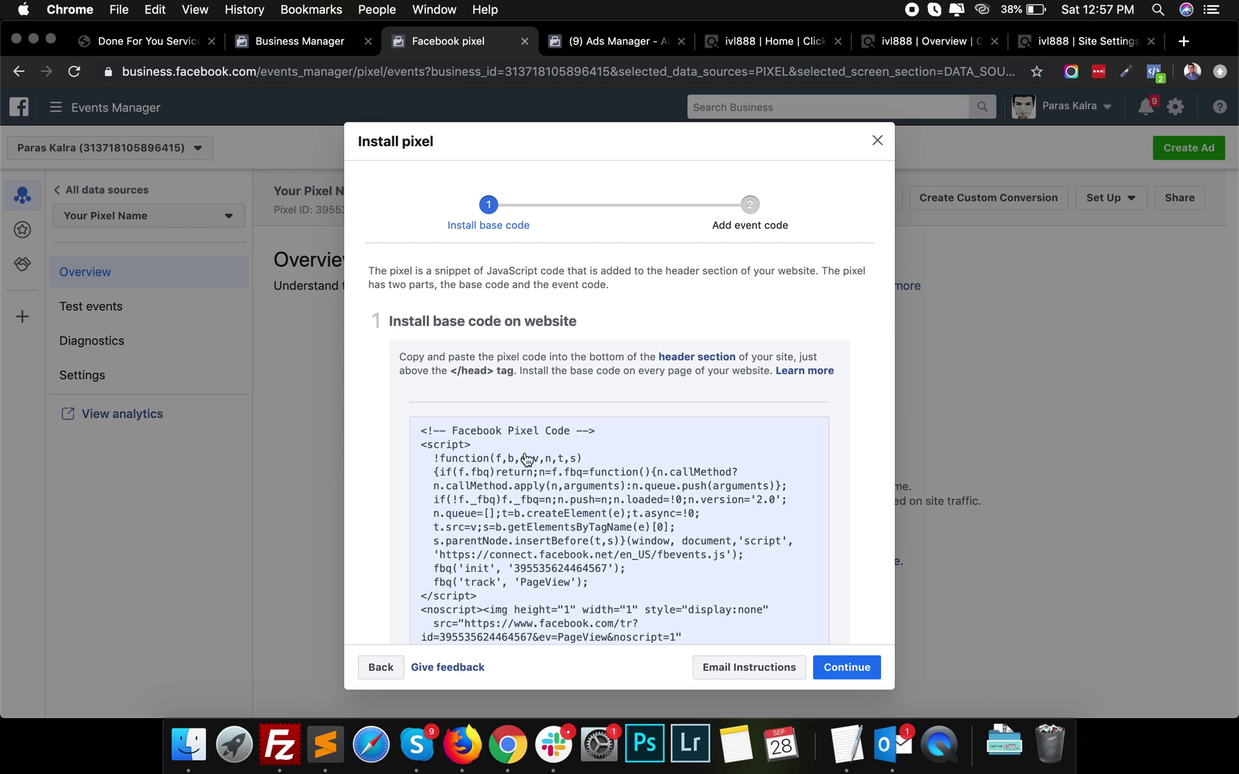
scroll(473, 456, down, 3)
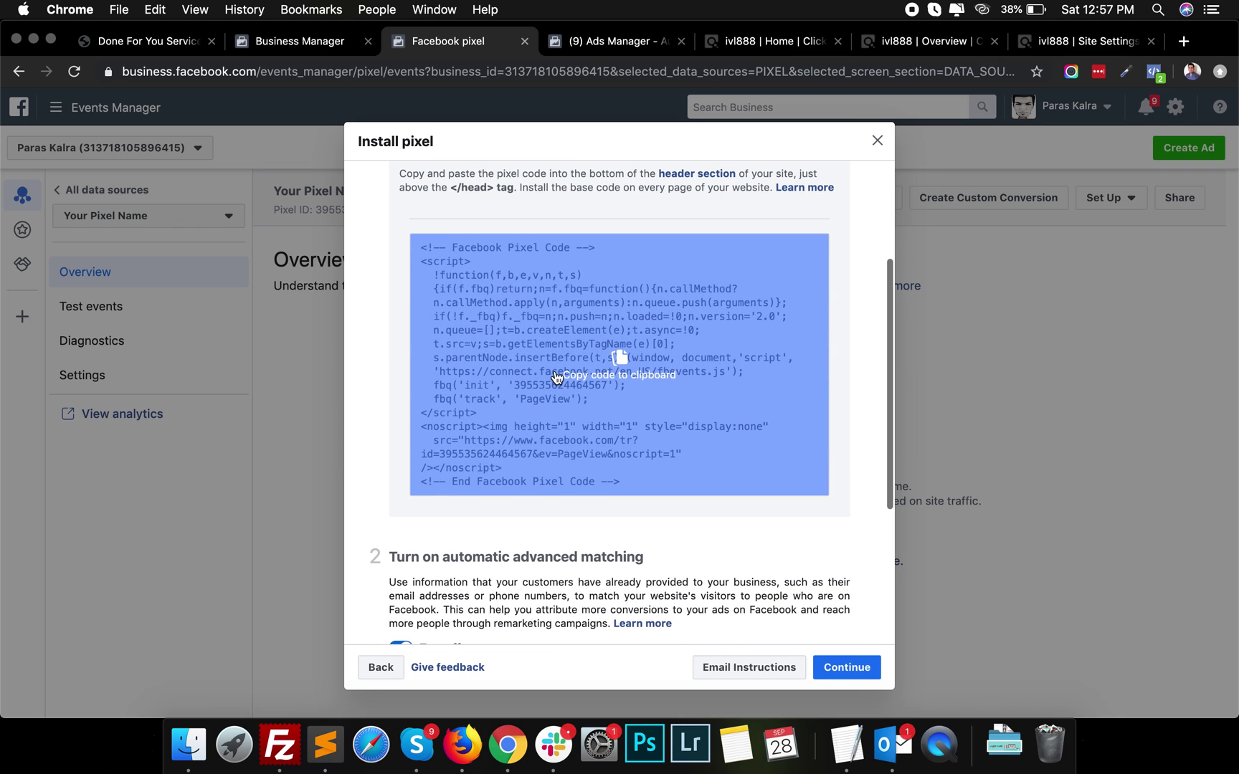
click(557, 378)
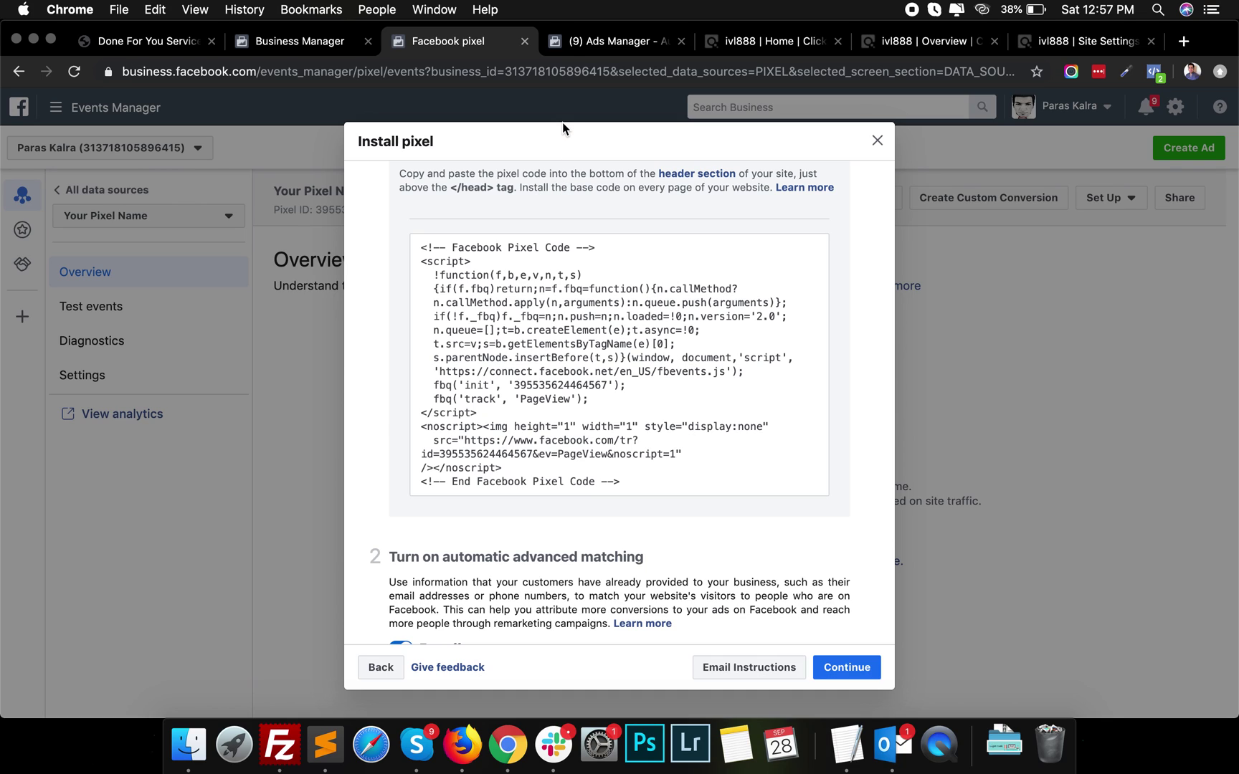
Move between Ads Manager and Business Manager to view the ad account's audiences
click(594, 45)
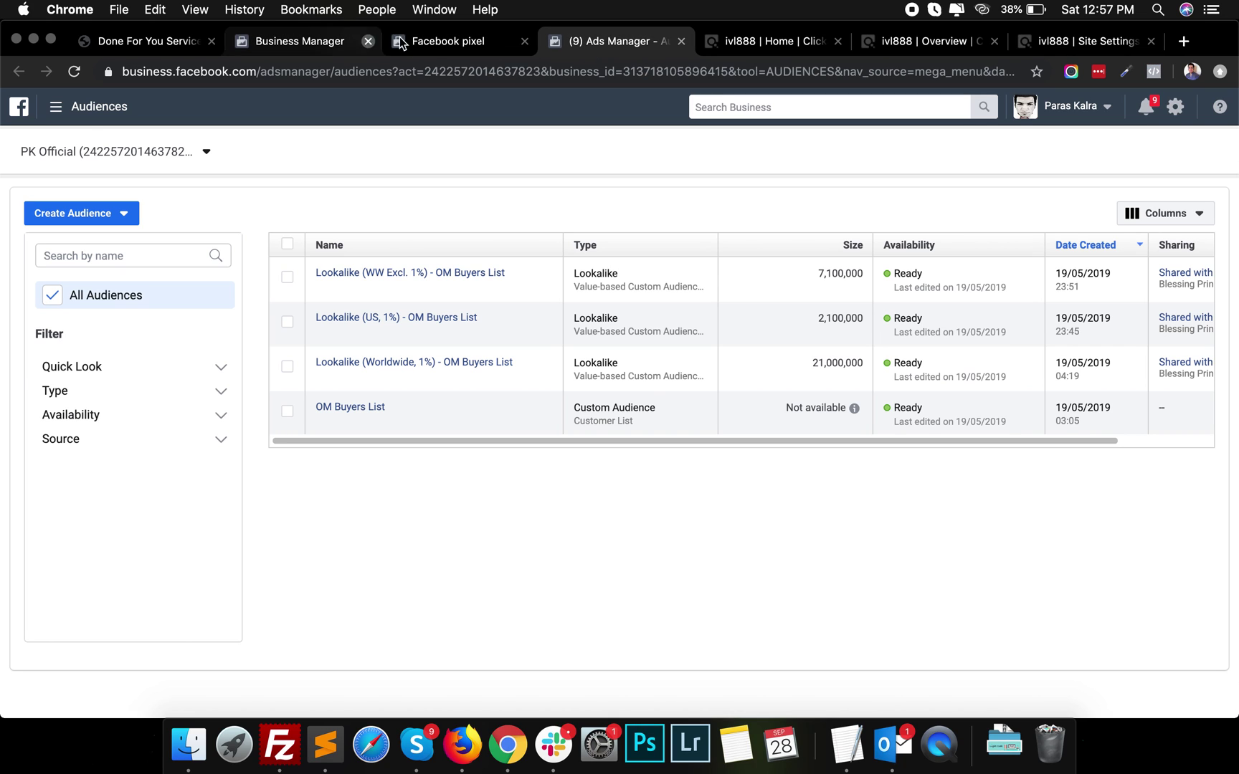
click(295, 41)
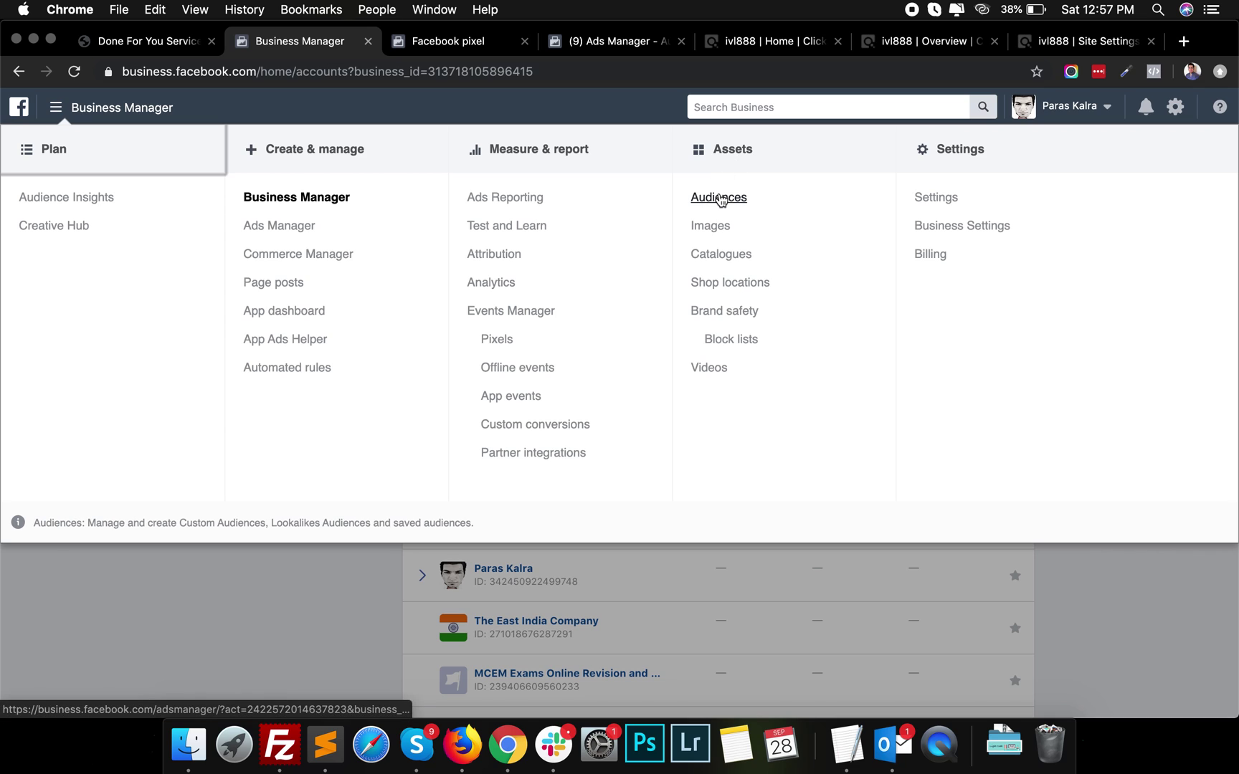
click(594, 51)
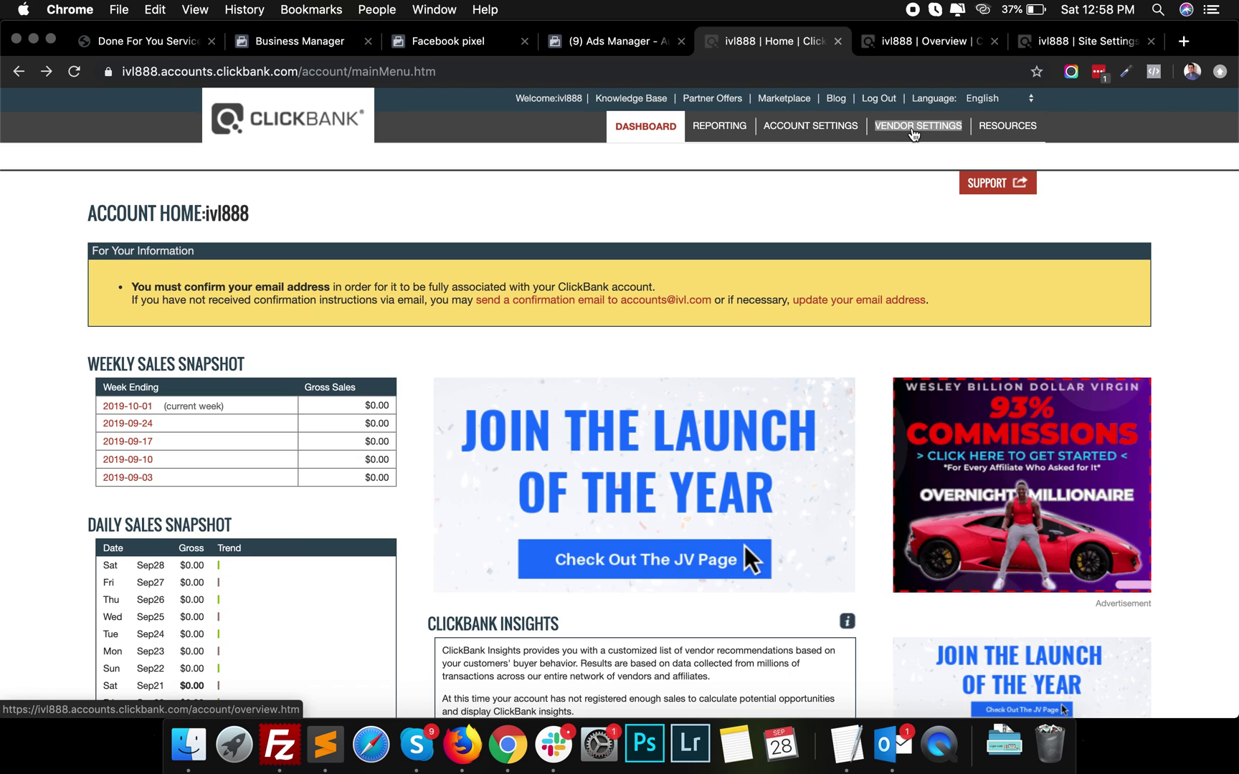
Go to ClickBank Vendor Settings, then Site Settings, and choose Add Tracking Code under Integrated Sales Reporting
click(907, 44)
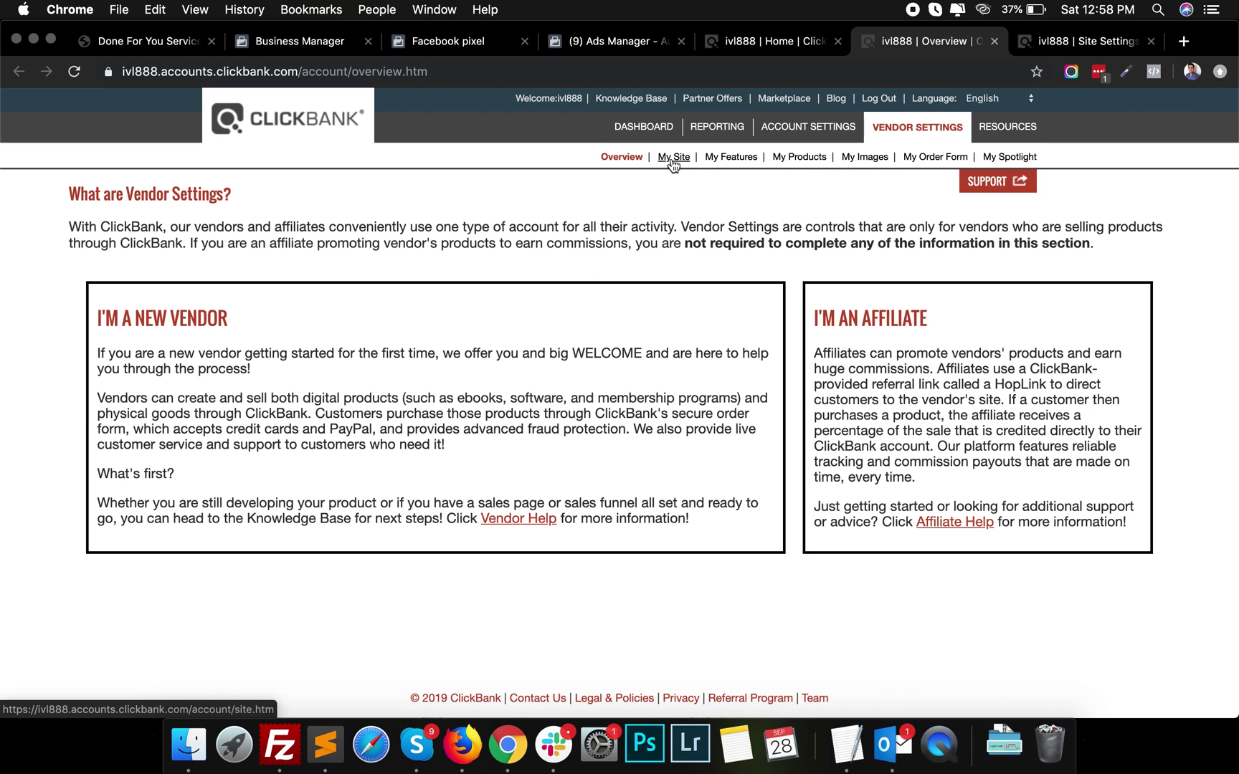
click(1037, 33)
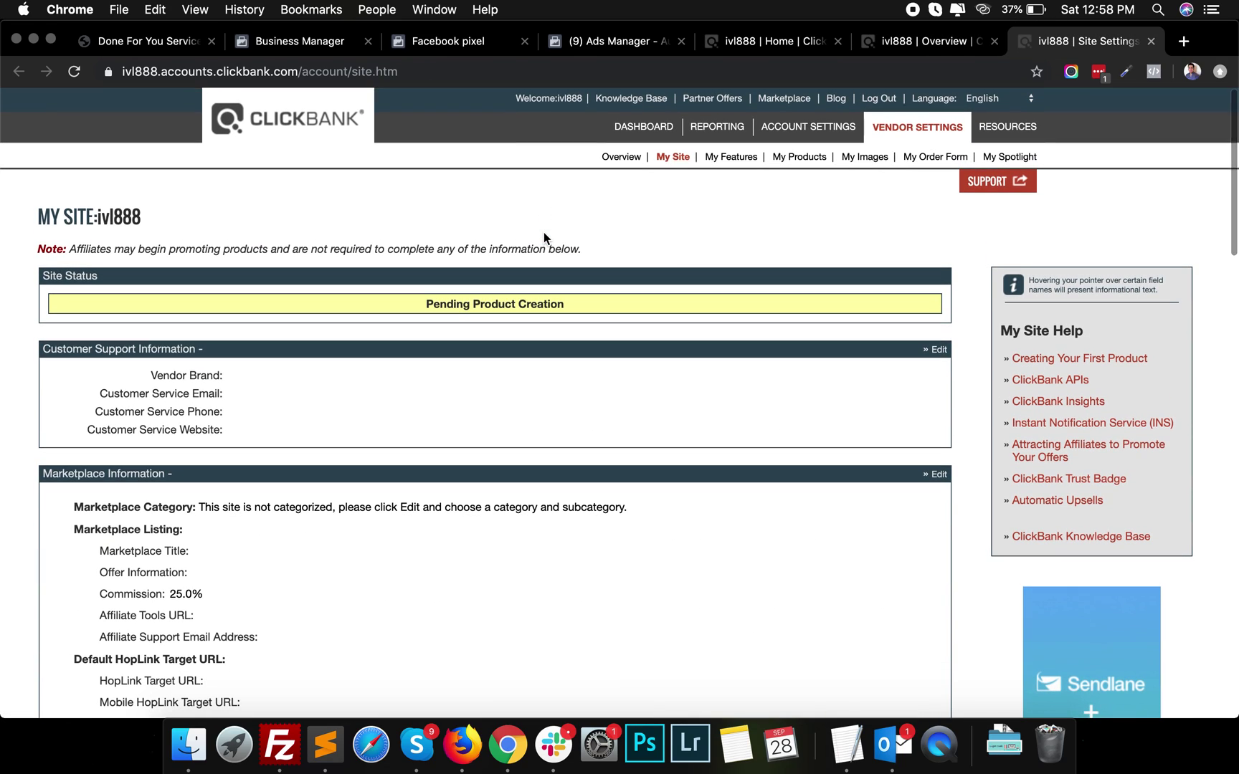
scroll(493, 416, down, 15)
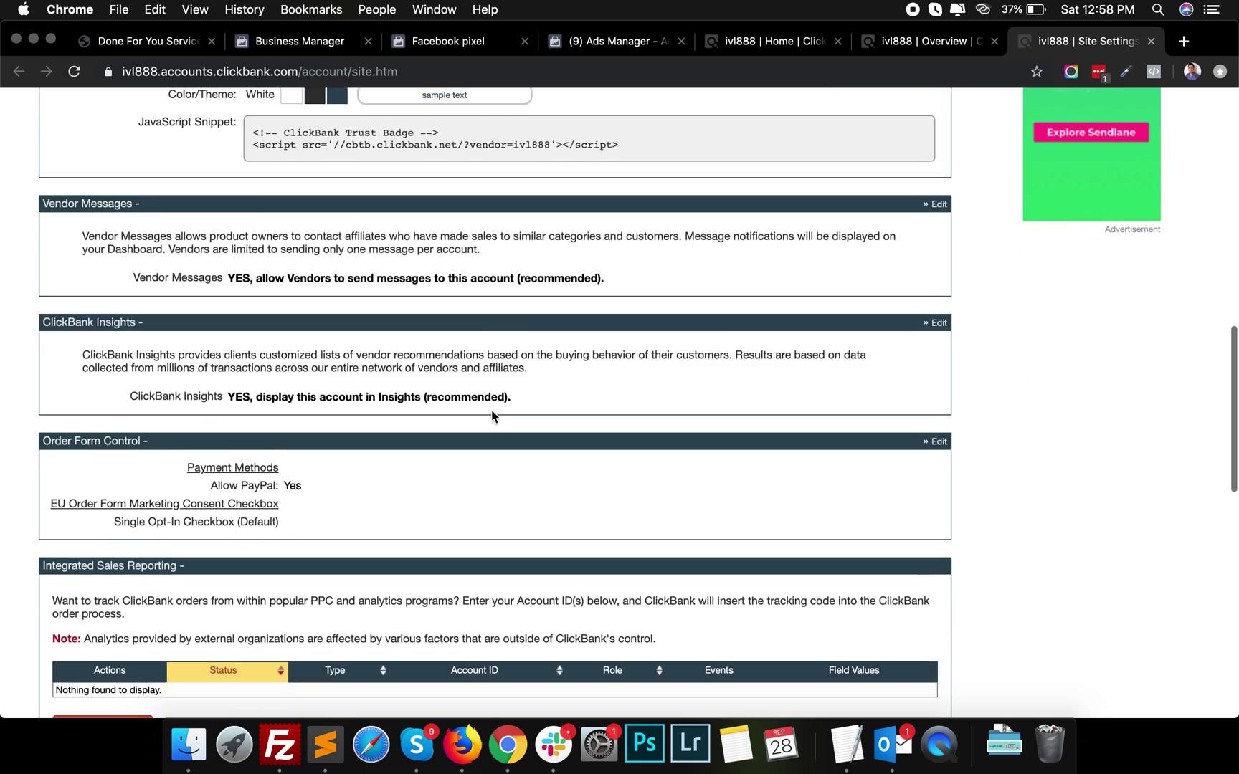
scroll(491, 414, down, 2)
scroll(493, 417, down, 5)
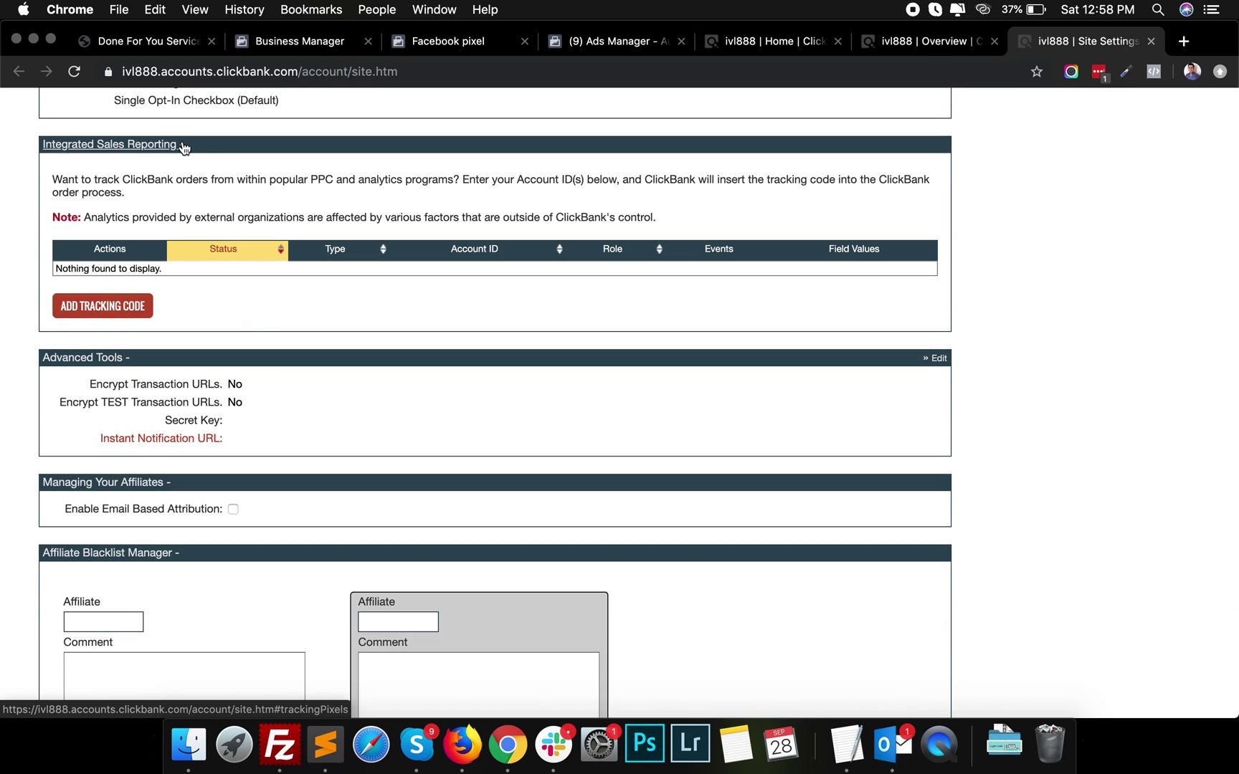
click(105, 306)
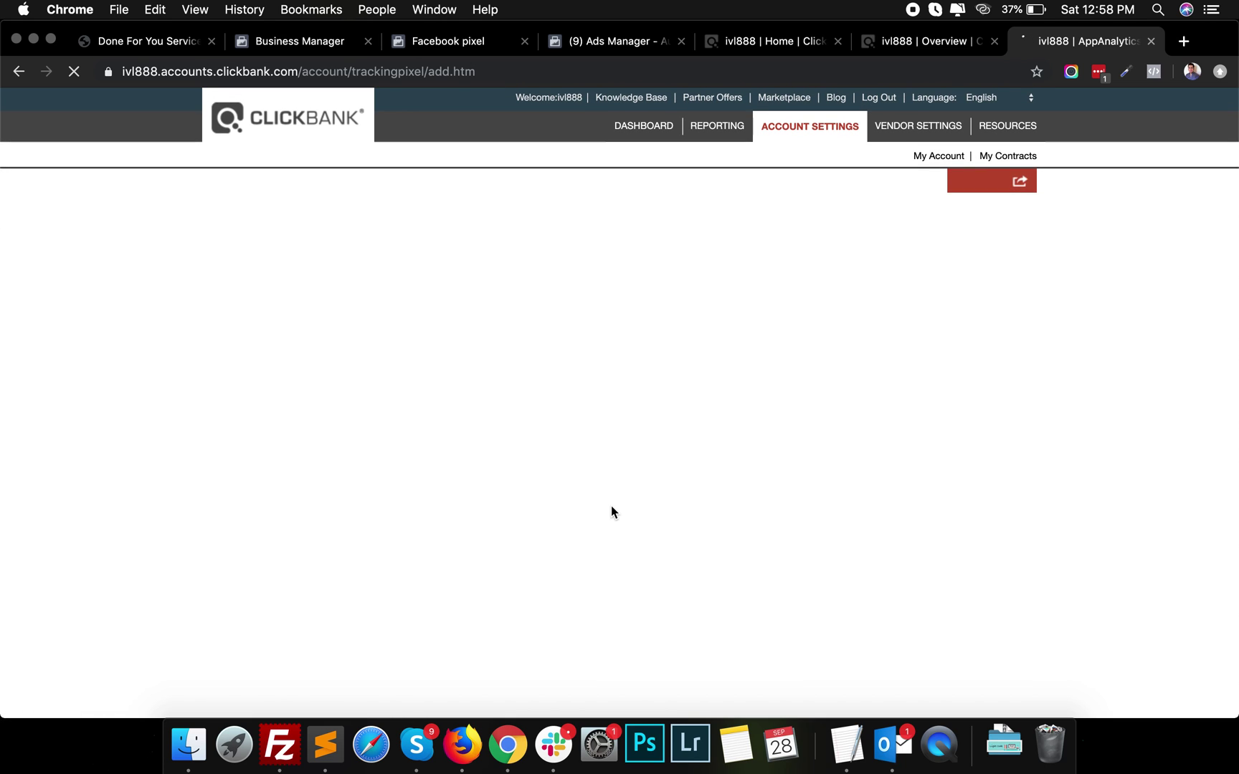
Return to the new pixel's Install pixel instructions to review its base code
click(432, 41)
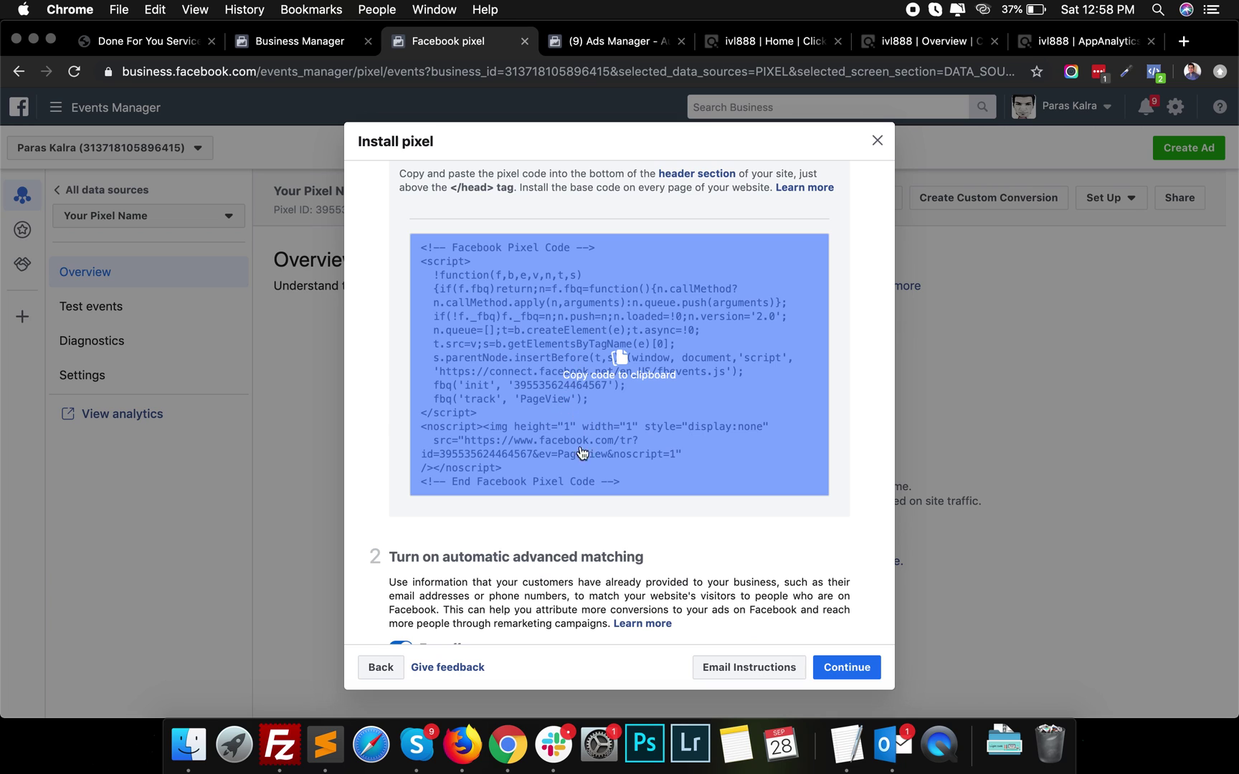
mouse_move(620, 364)
scroll(527, 394, up, 3)
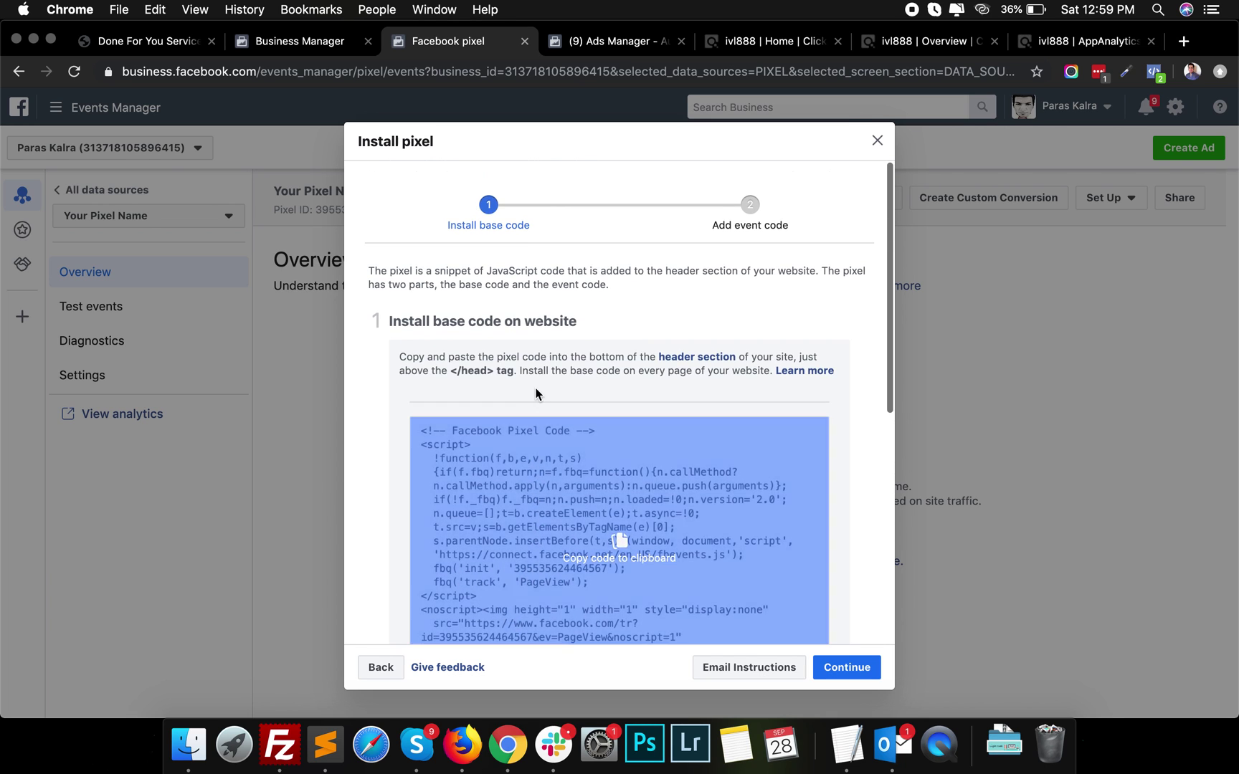
scroll(536, 395, down, 5)
scroll(536, 394, down, 2)
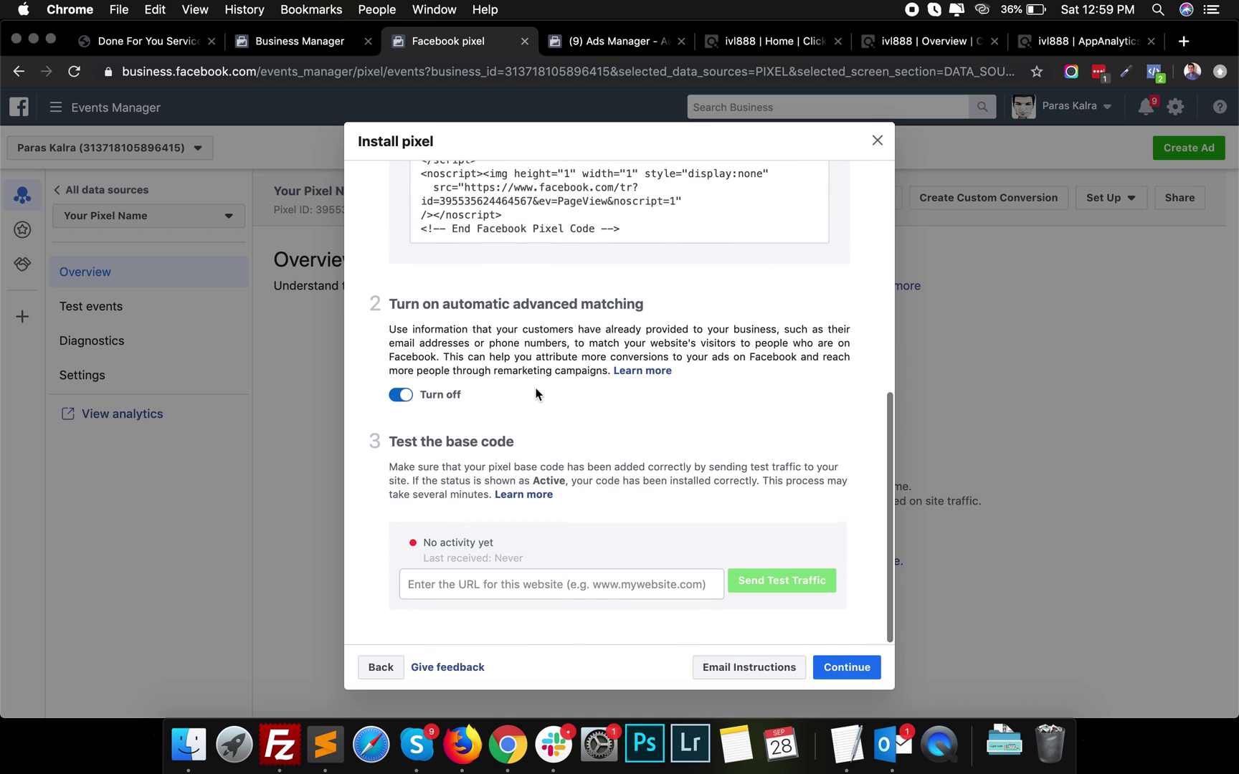
scroll(537, 394, up, 6)
scroll(537, 393, down, 1)
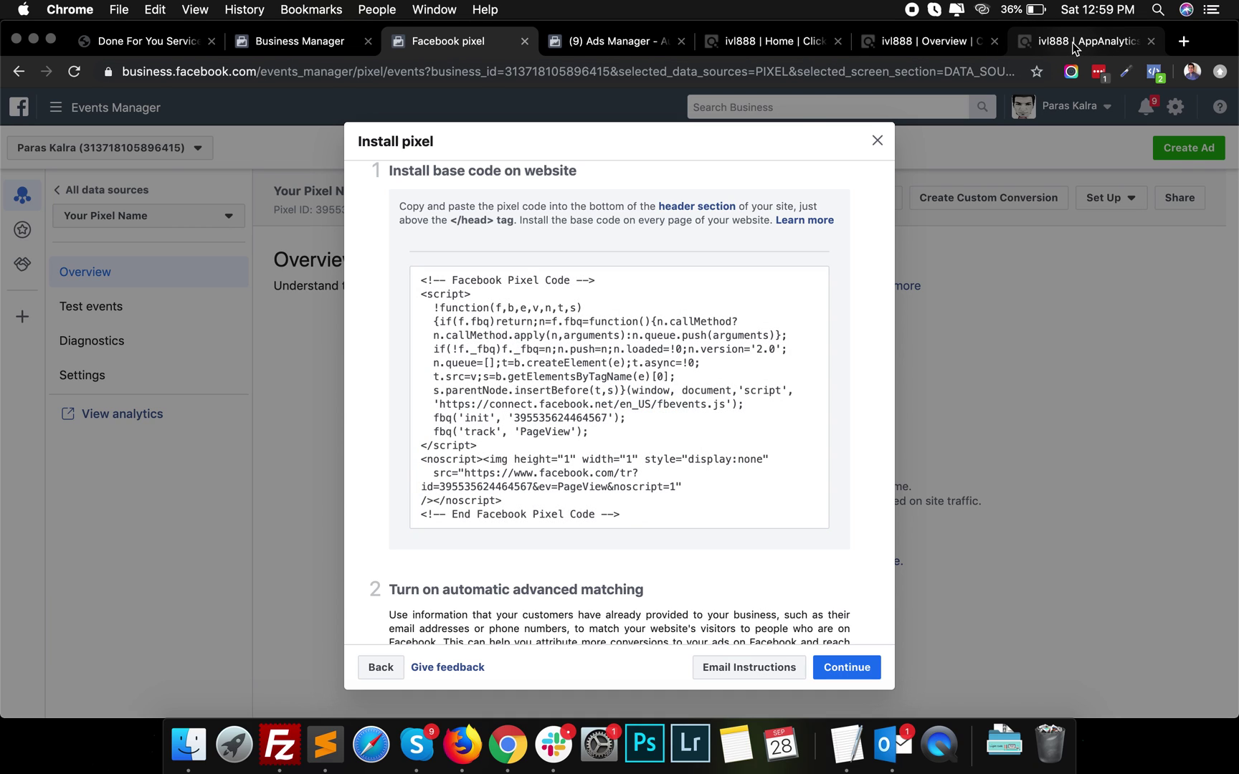
Add a Facebook Pixel tracking code tracked as Affiliate and firing on the Confirmation Page
click(1073, 44)
click(432, 303)
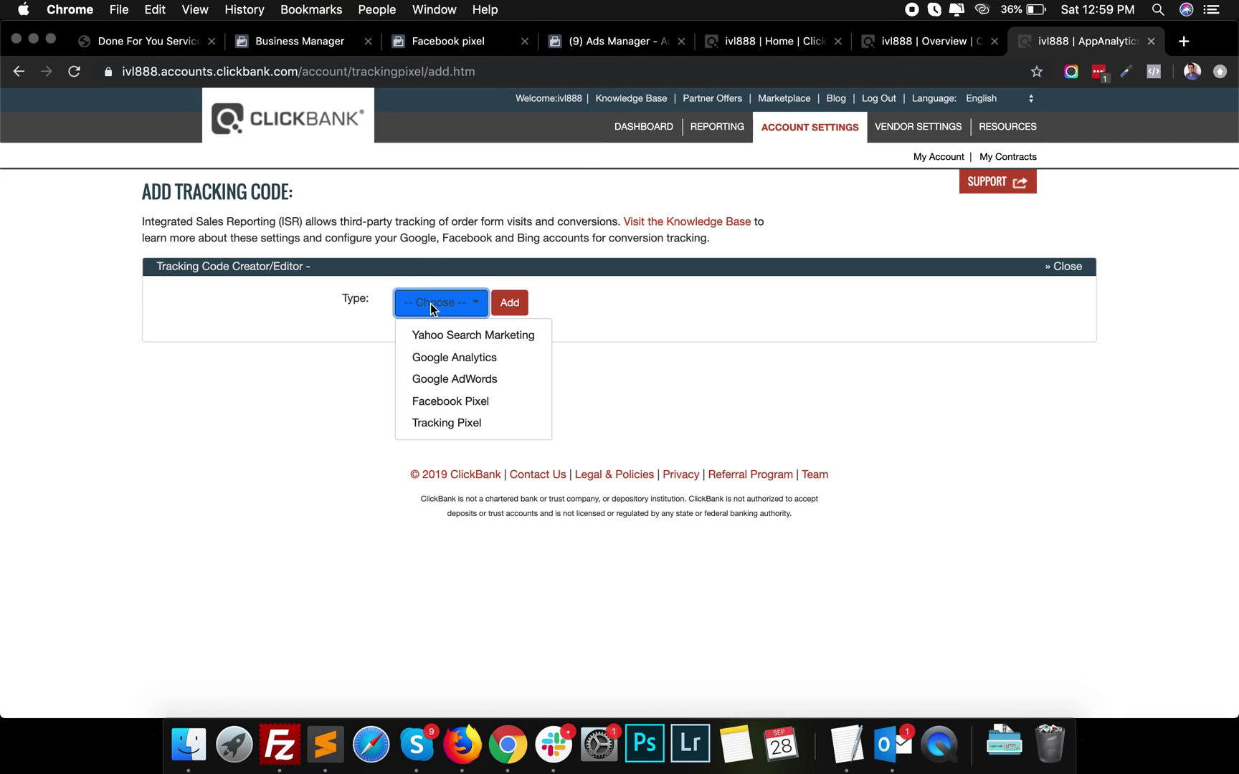
click(439, 399)
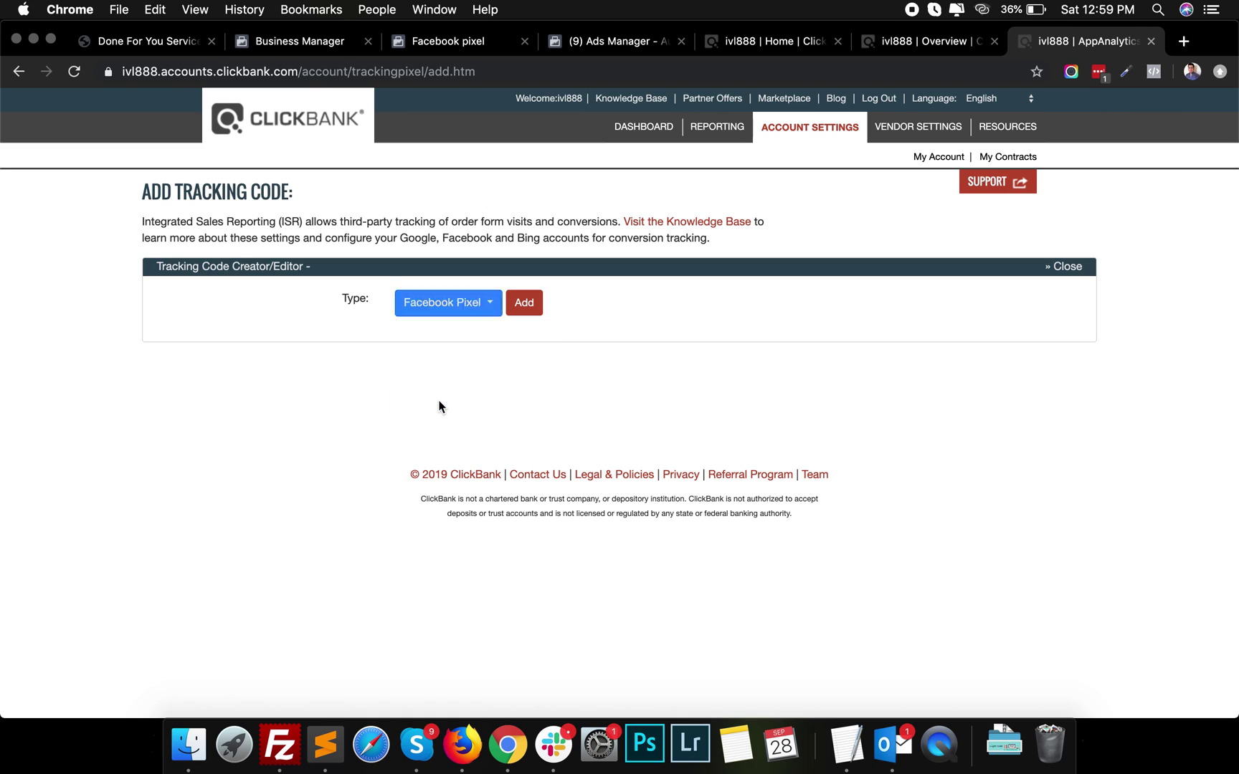
click(523, 305)
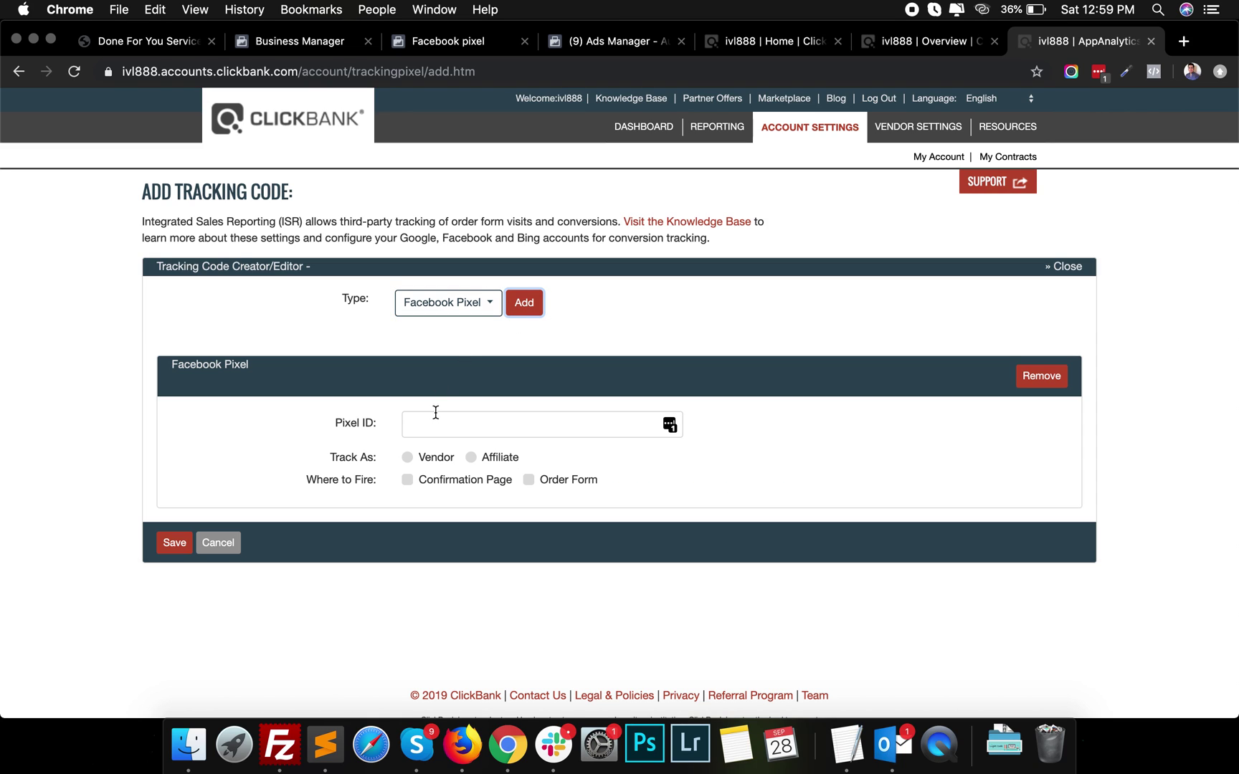
click(438, 416)
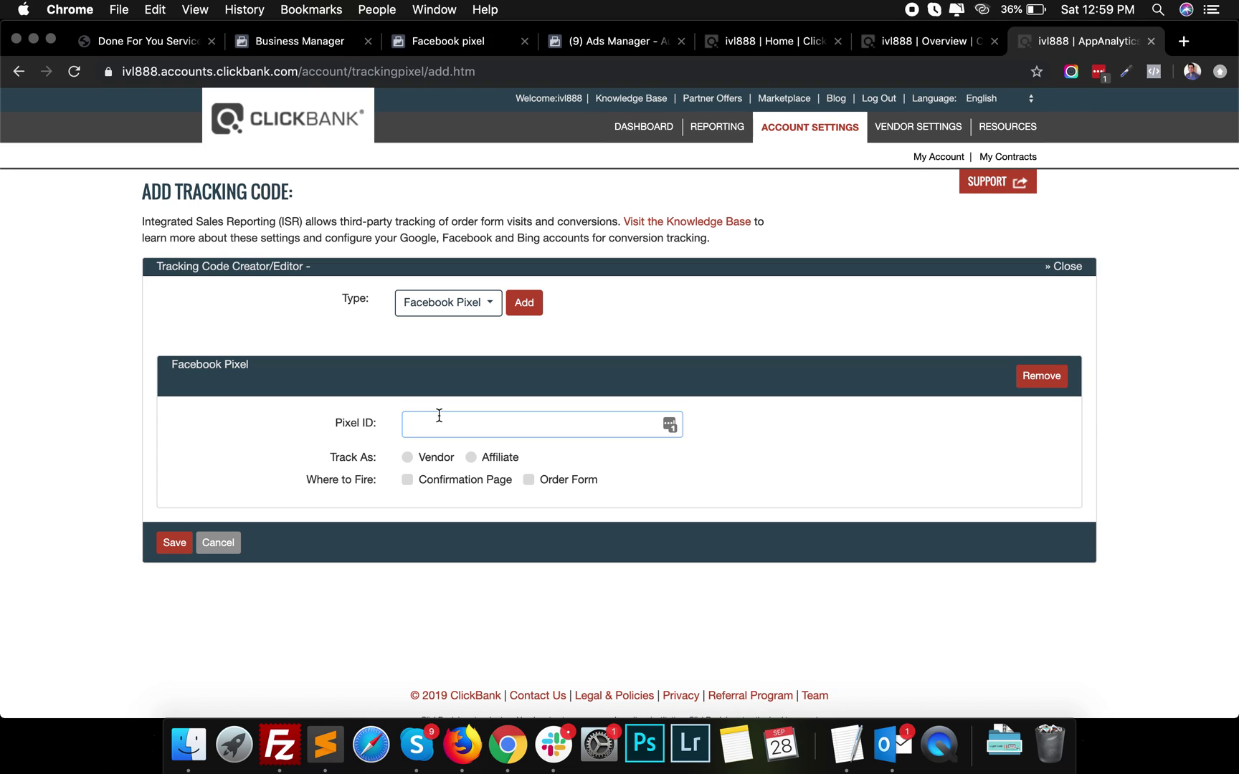
click(472, 458)
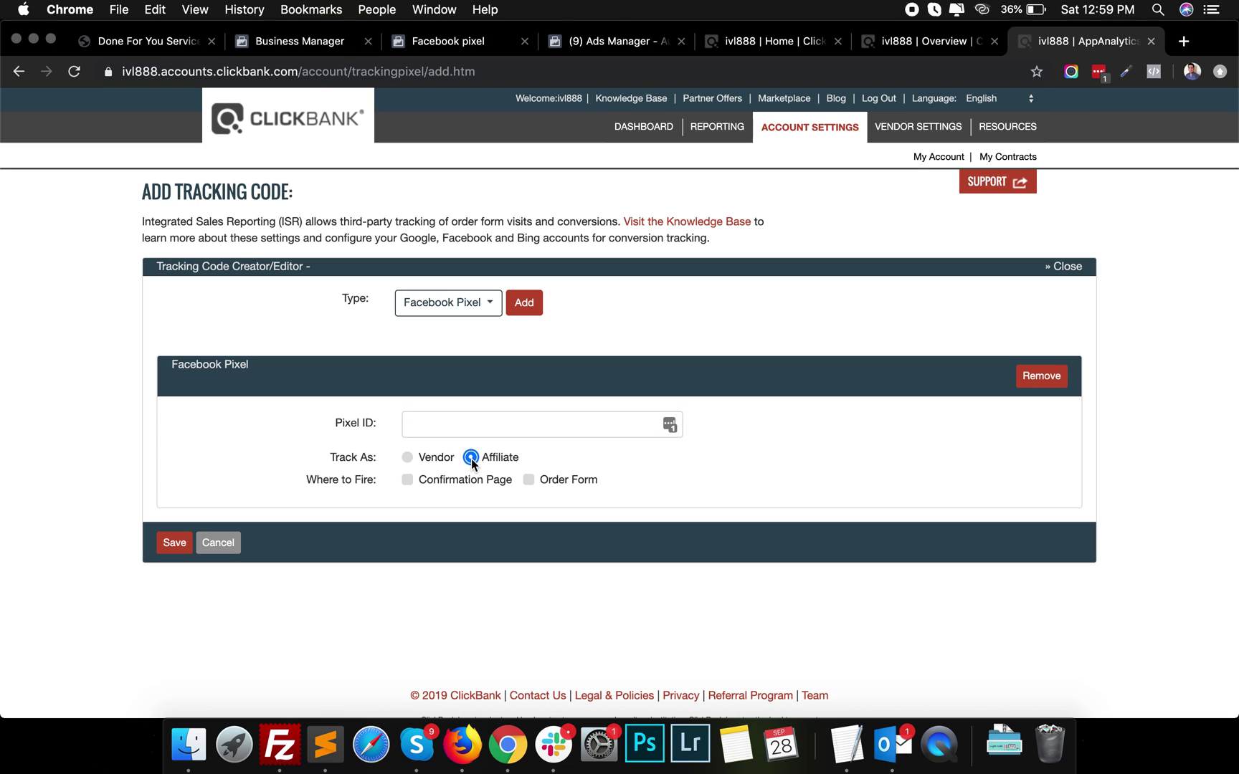
click(407, 479)
click(151, 46)
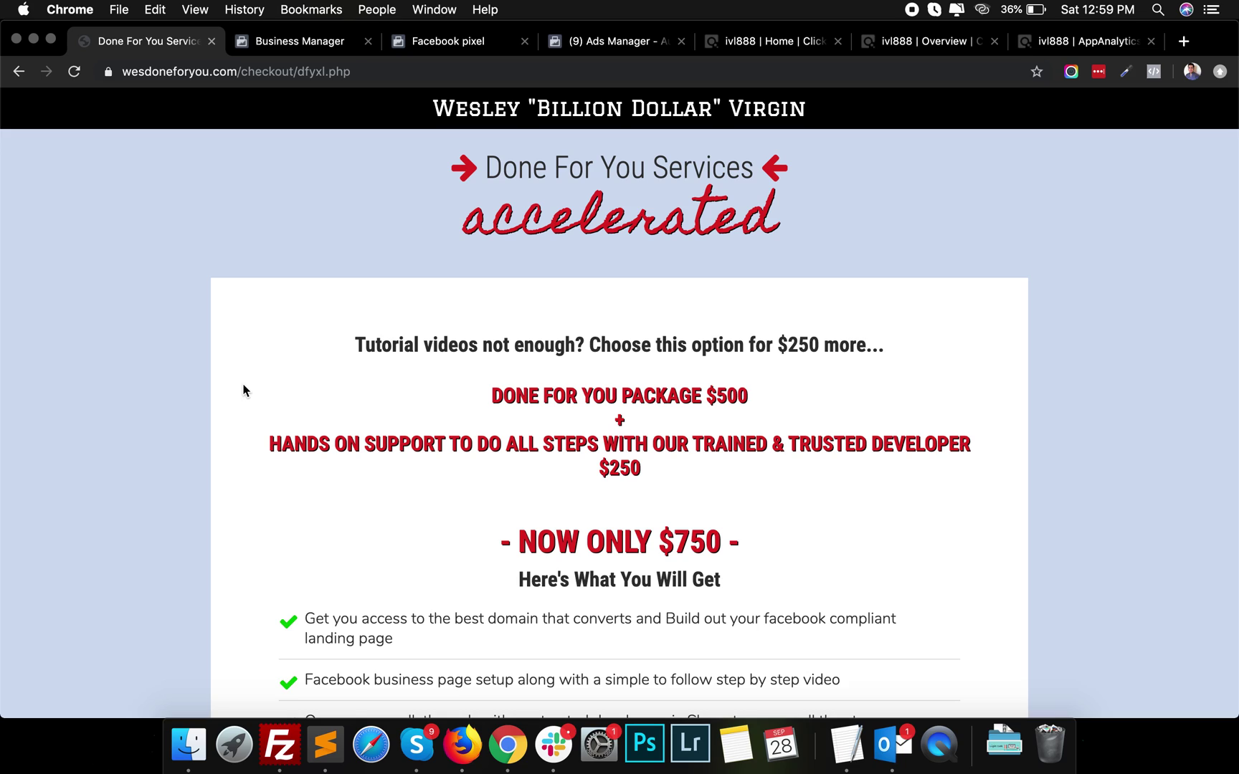